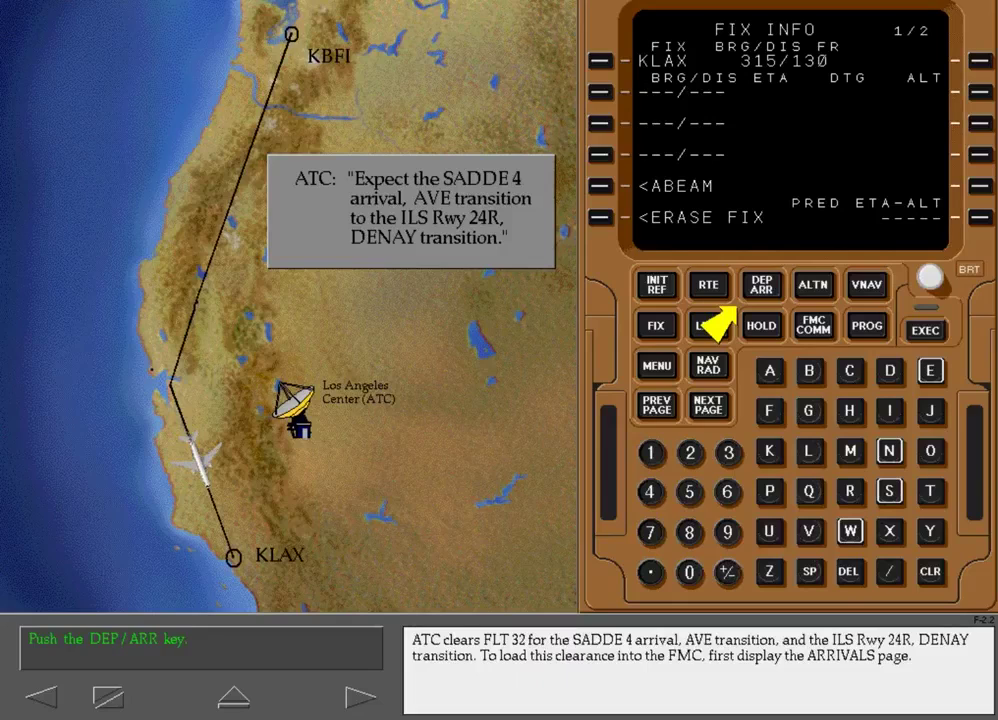
- Display page 2 of the KLAX ARRIVALS and select the SADDE4 STAR
click(762, 284)
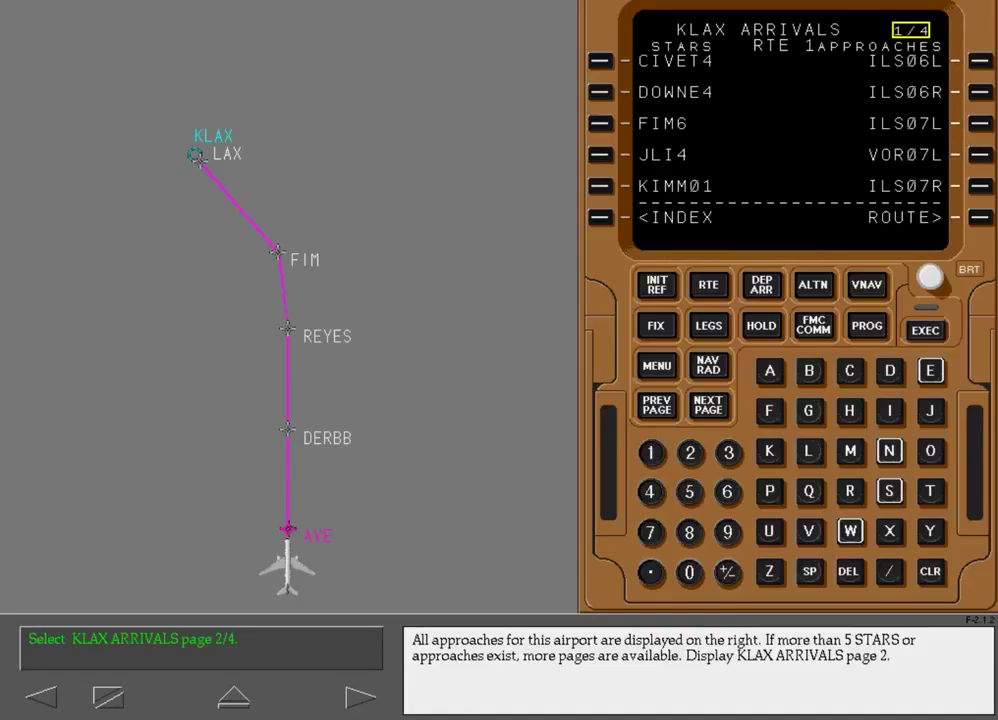
key(Page_Down)
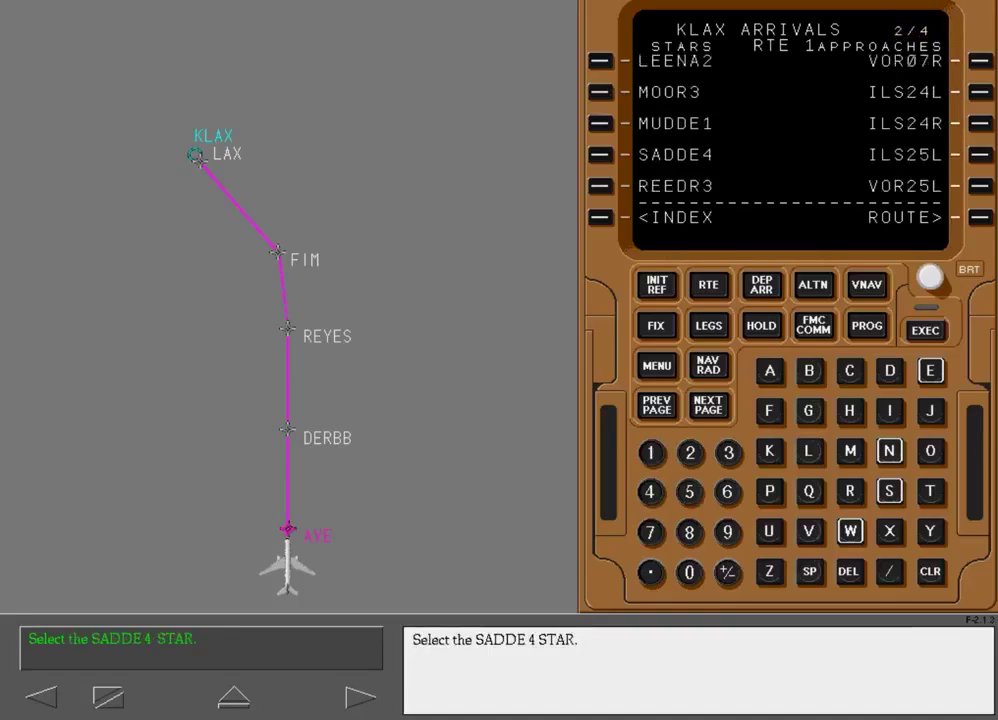
click(599, 155)
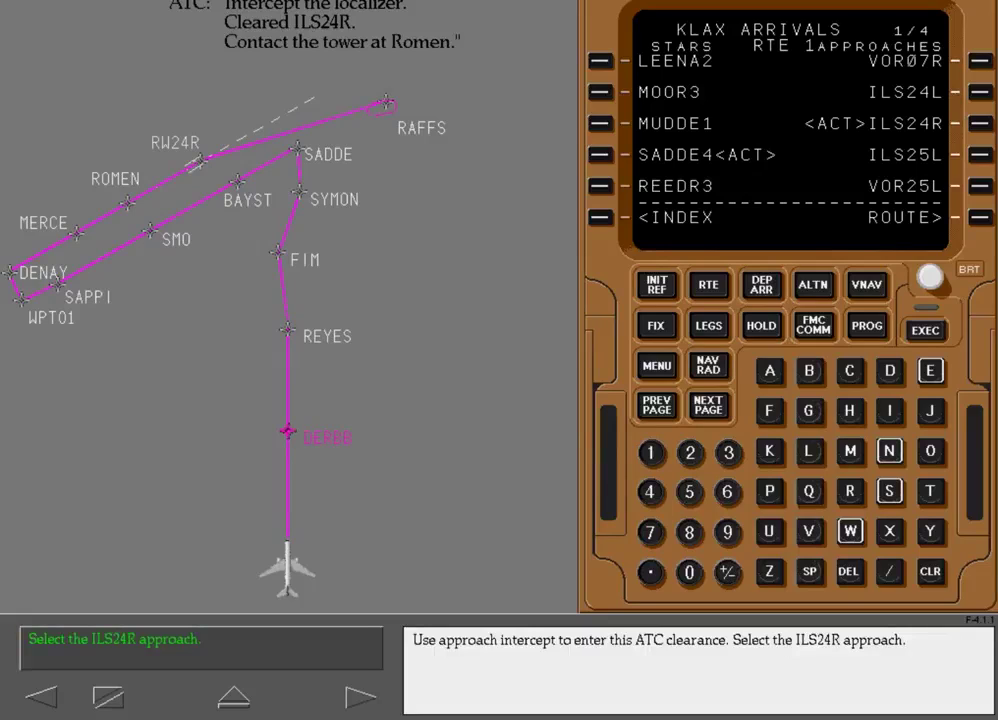
- Select the ILS24R approach with the ROMEN intercept and make the route modification active
click(980, 123)
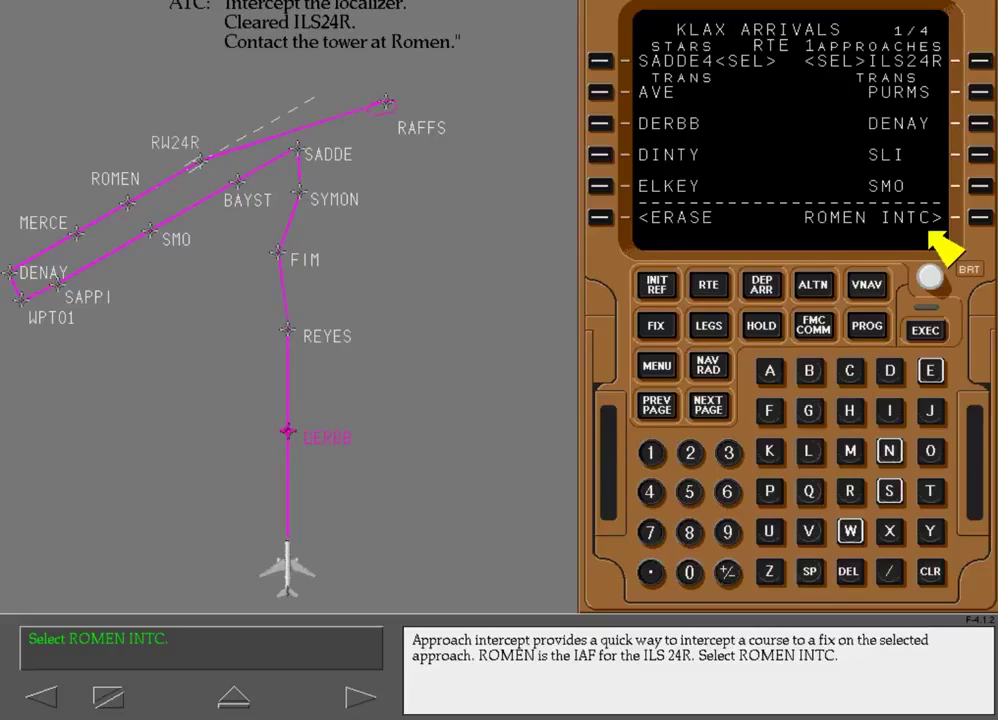
click(979, 217)
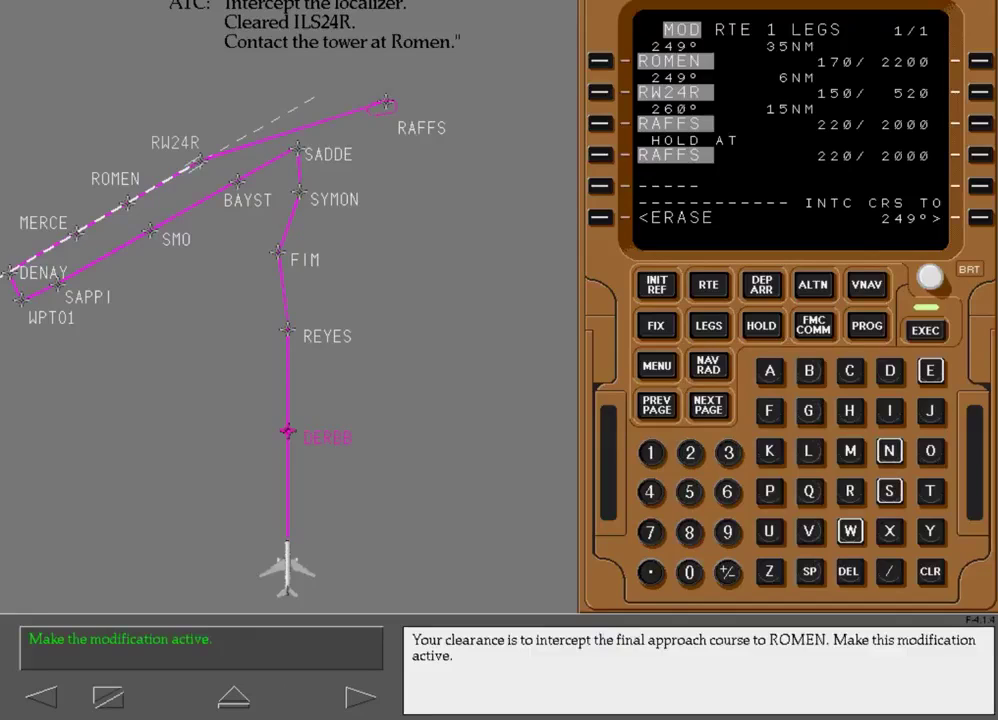
click(925, 330)
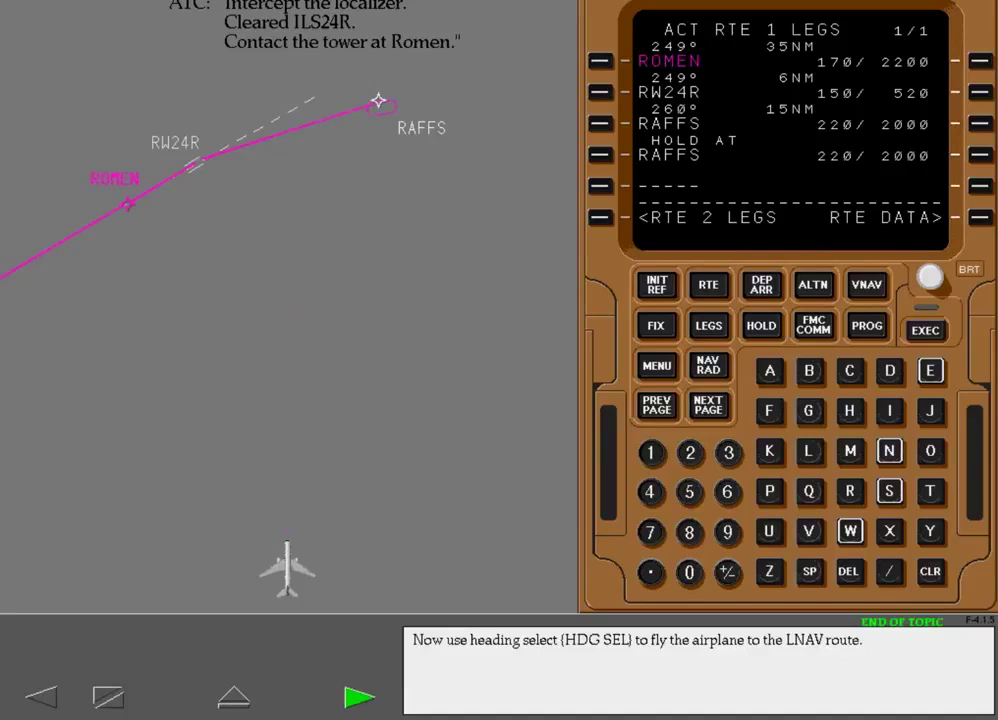
key(Return)
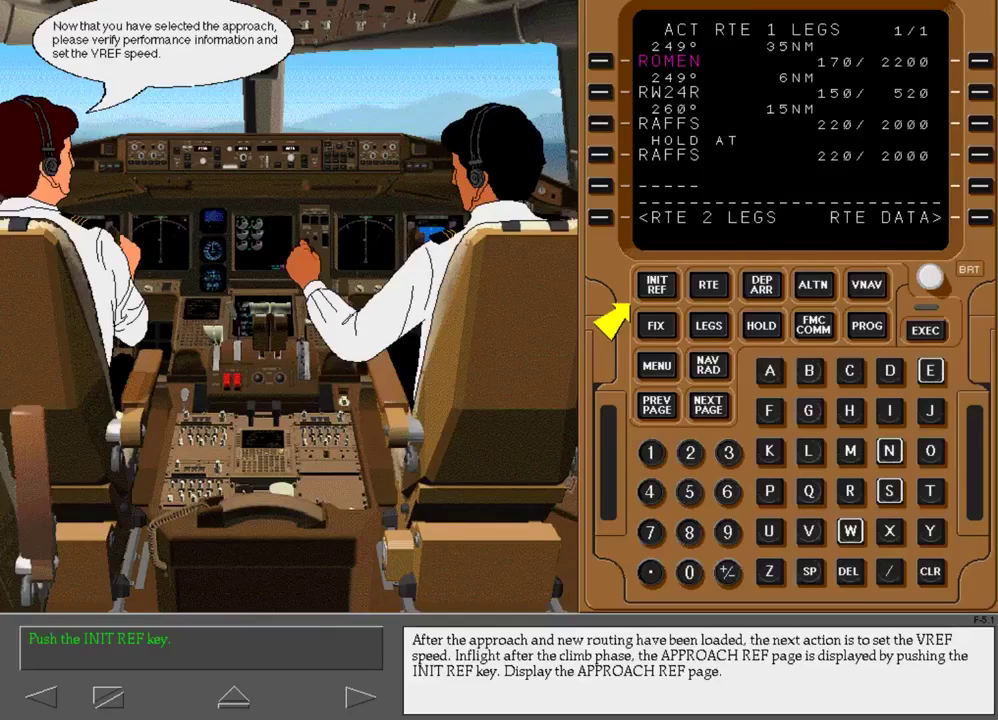
- Display the APPROACH REF page, followed by the ALTN page
click(656, 285)
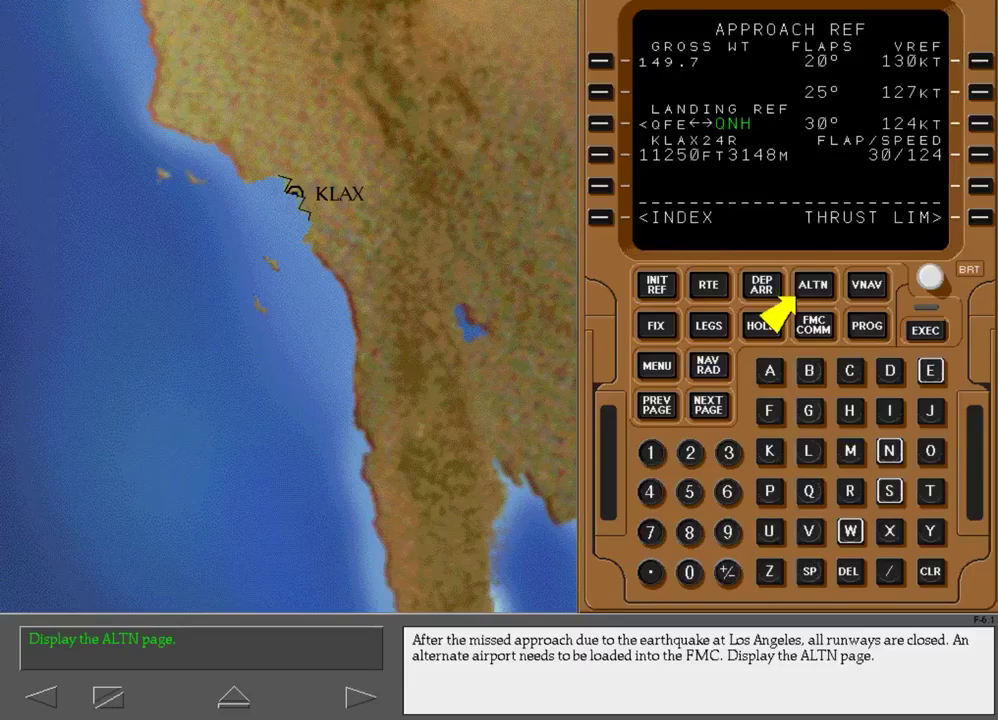
click(805, 288)
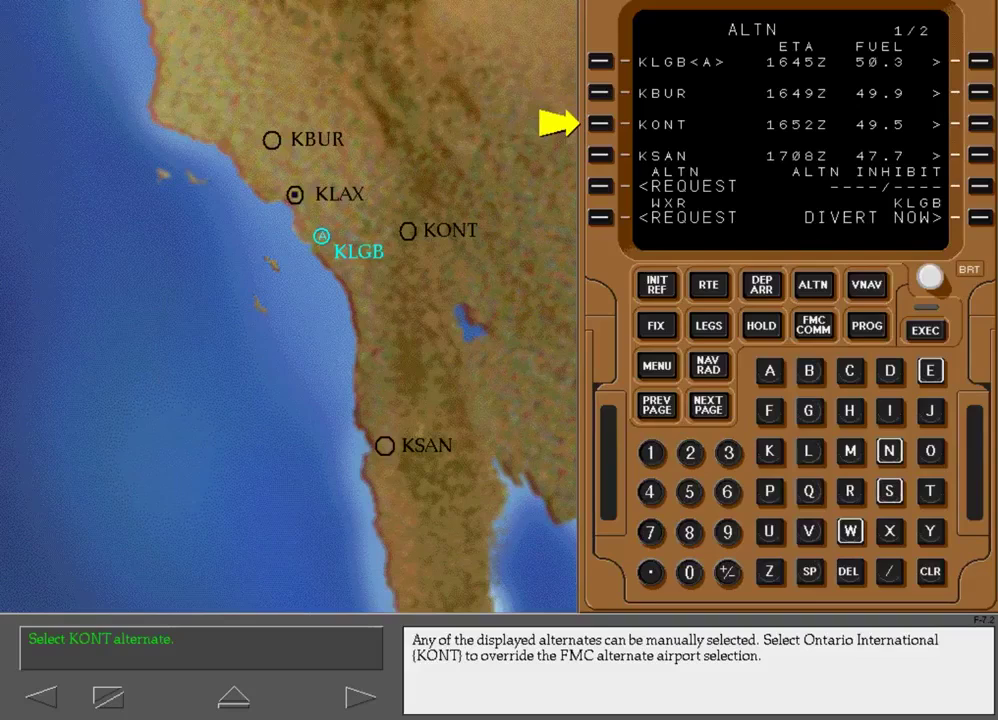
- Manually select KONT as the alternate airport and delete that selection to return to the FMC-selected alternate
click(600, 124)
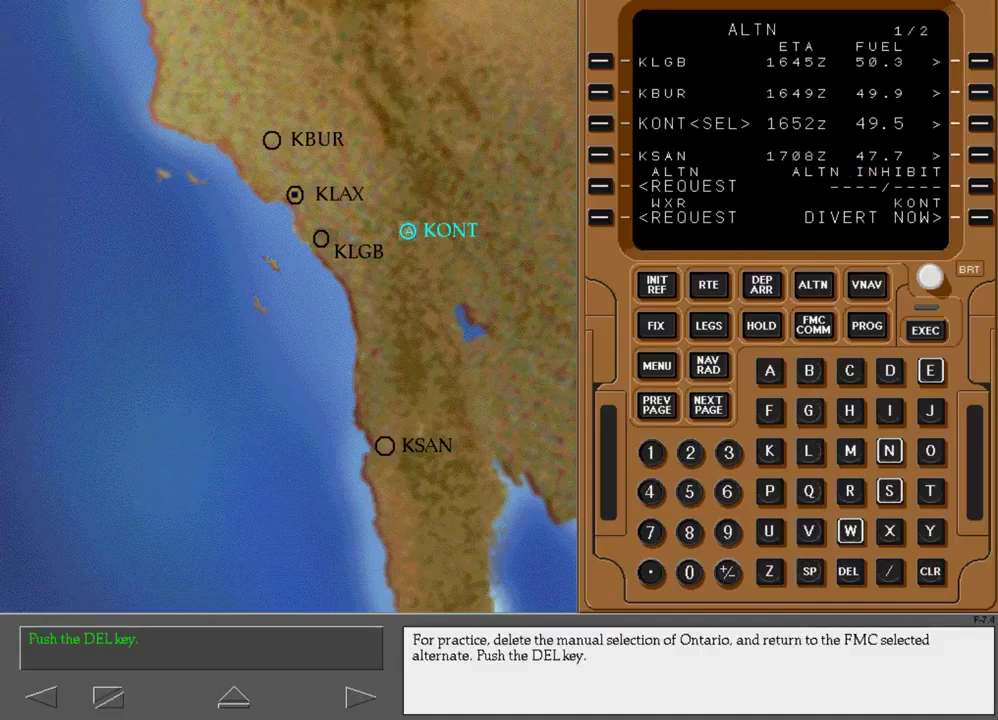
key(Delete)
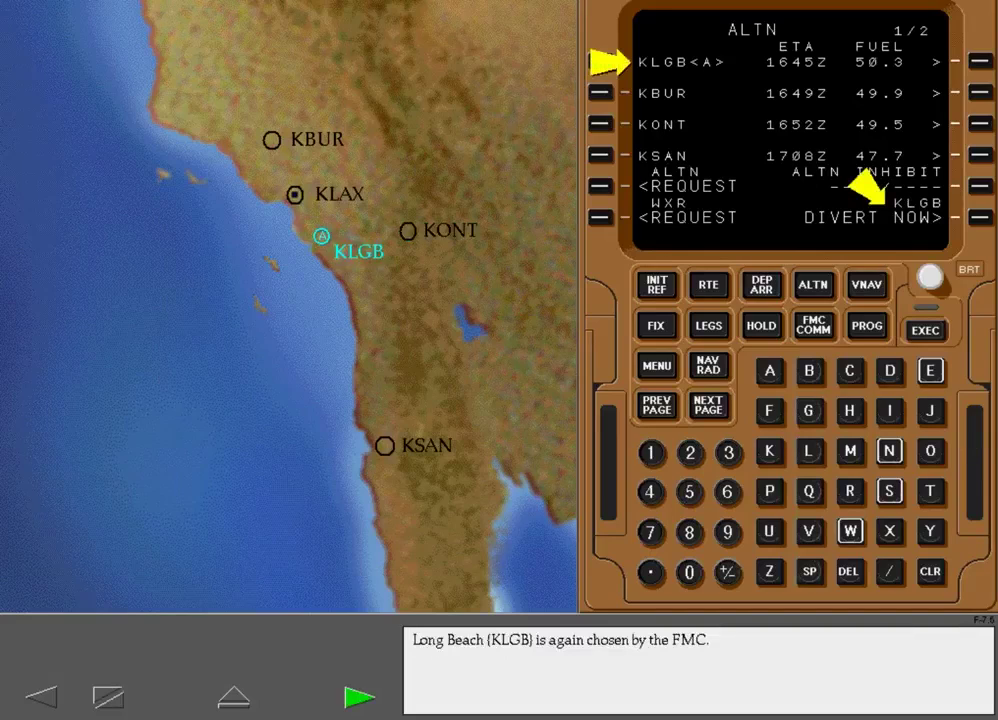
key(Return)
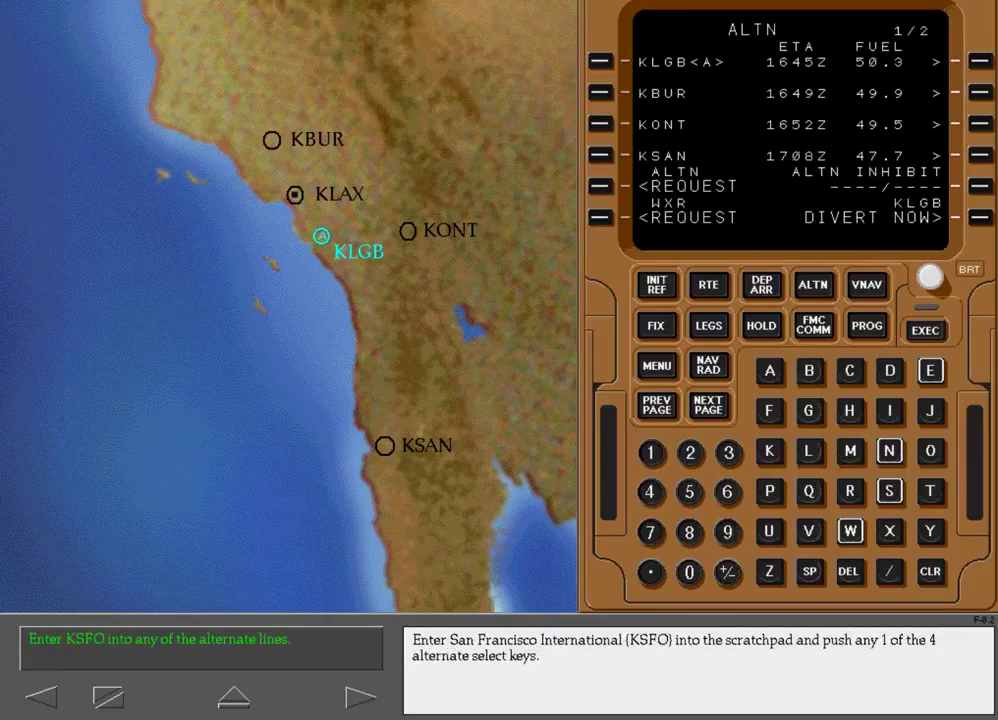
- Enter KSFO on the fourth alternate line and delete it again
text(KS)
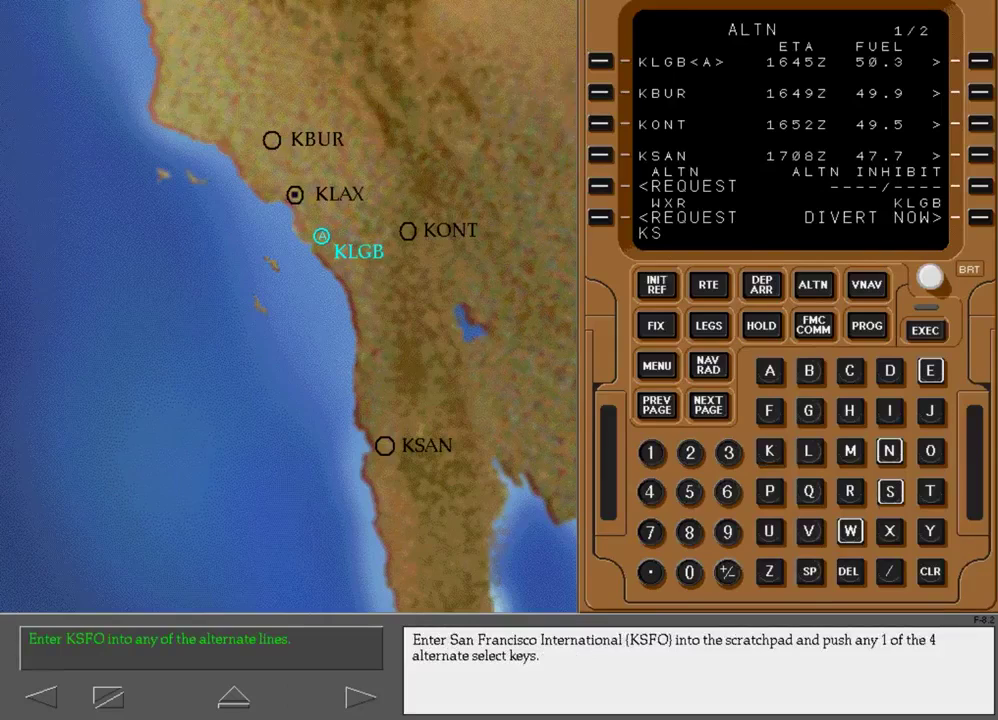
text(FO)
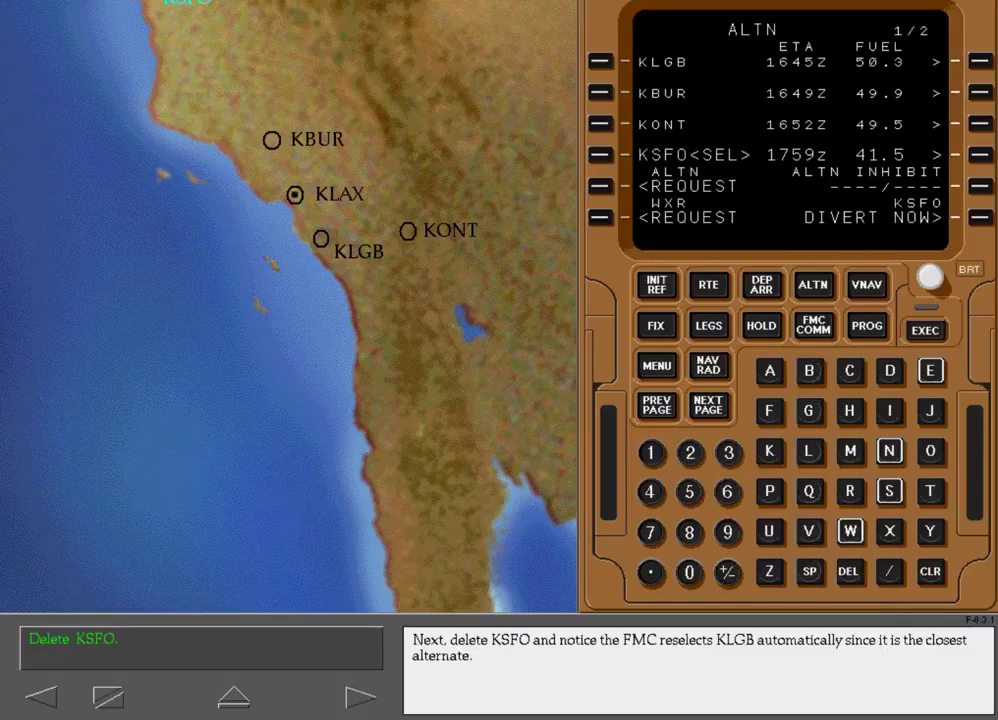
click(848, 571)
click(599, 155)
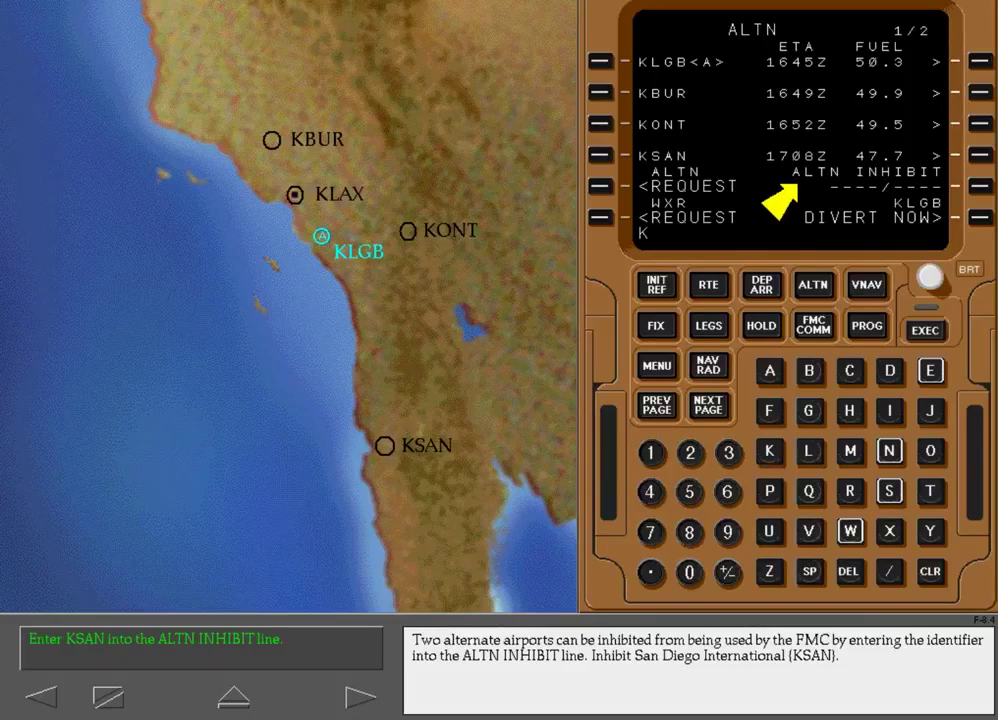
- Inhibit KSAN on the ALTN INHIBIT line and remove it from that line again
text(KSAN)
key(Return)
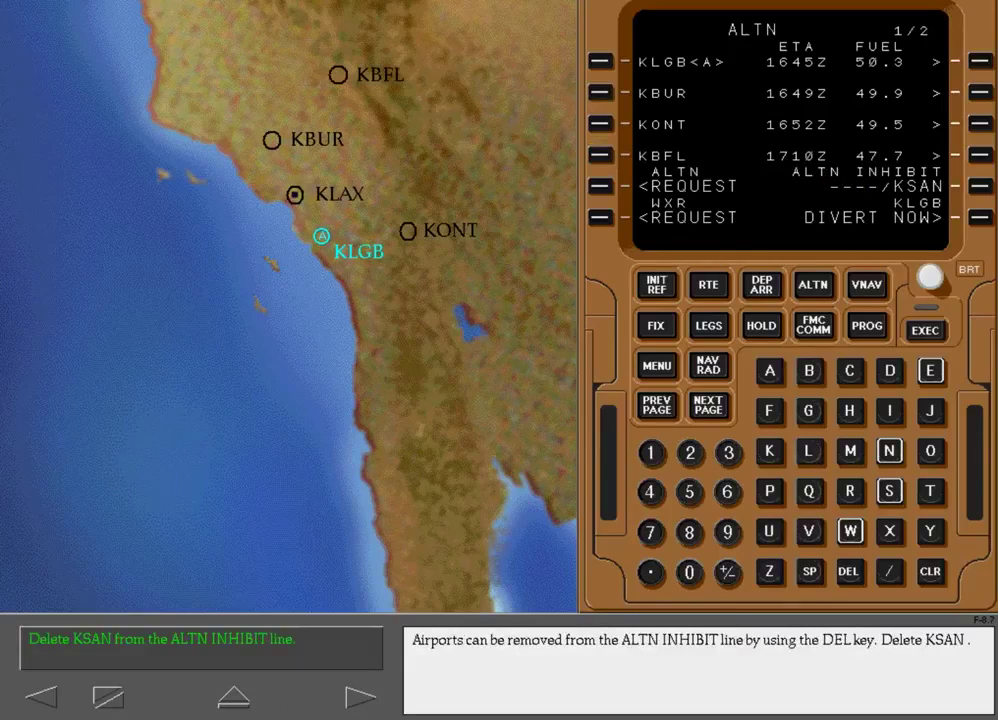
key(Delete)
click(980, 186)
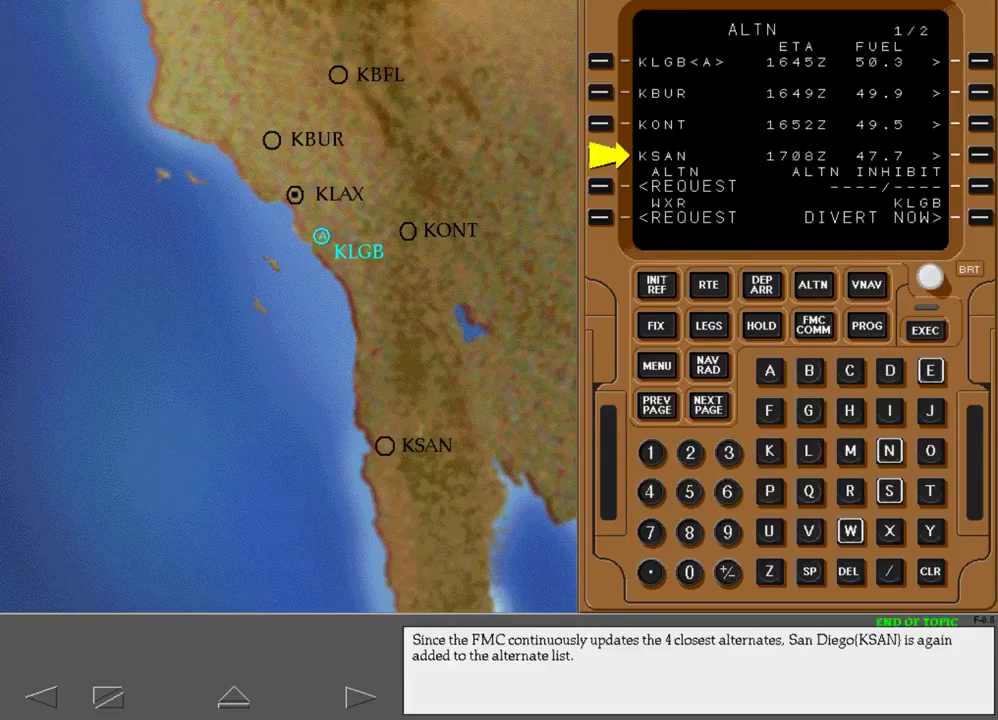
- Request the company preferred alternates from Dispatch and accept the uplinked list
click(360, 697)
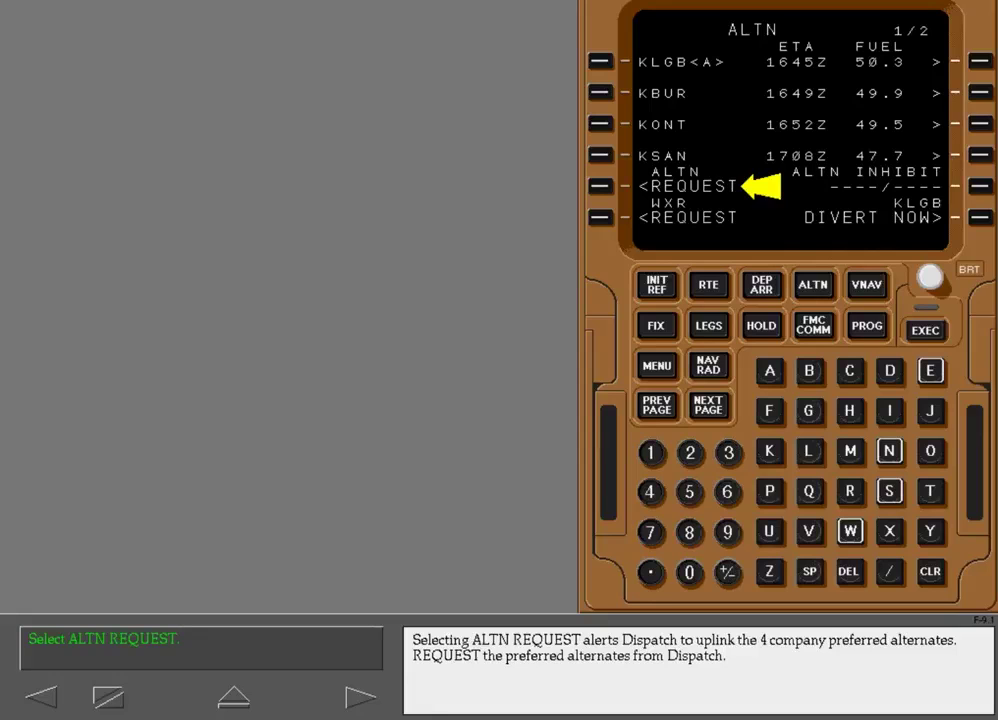
click(599, 186)
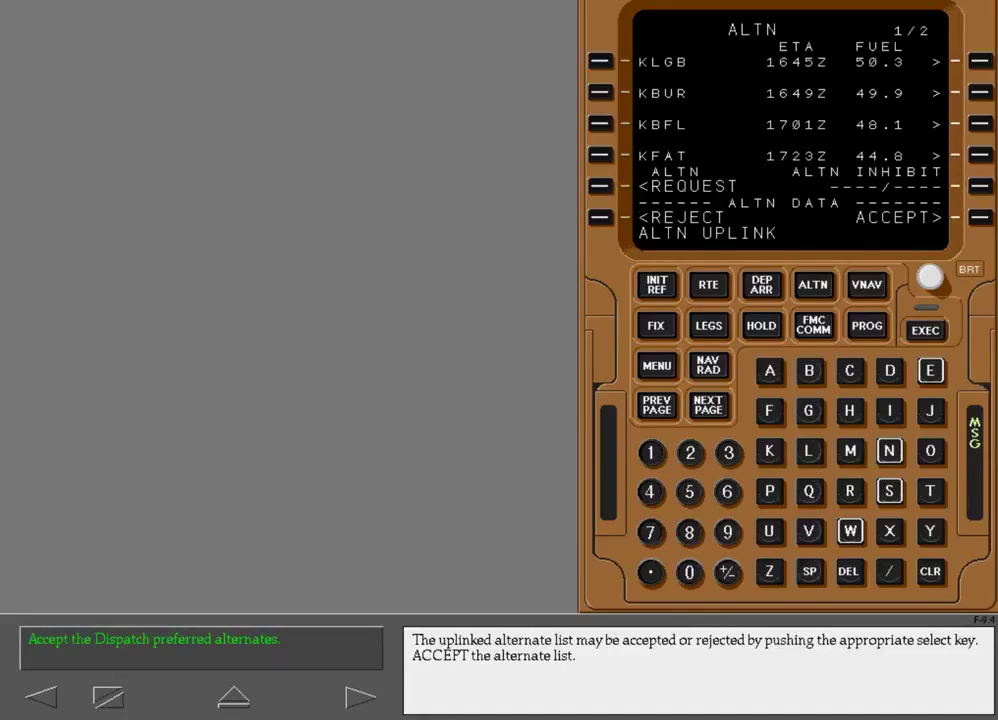
click(980, 217)
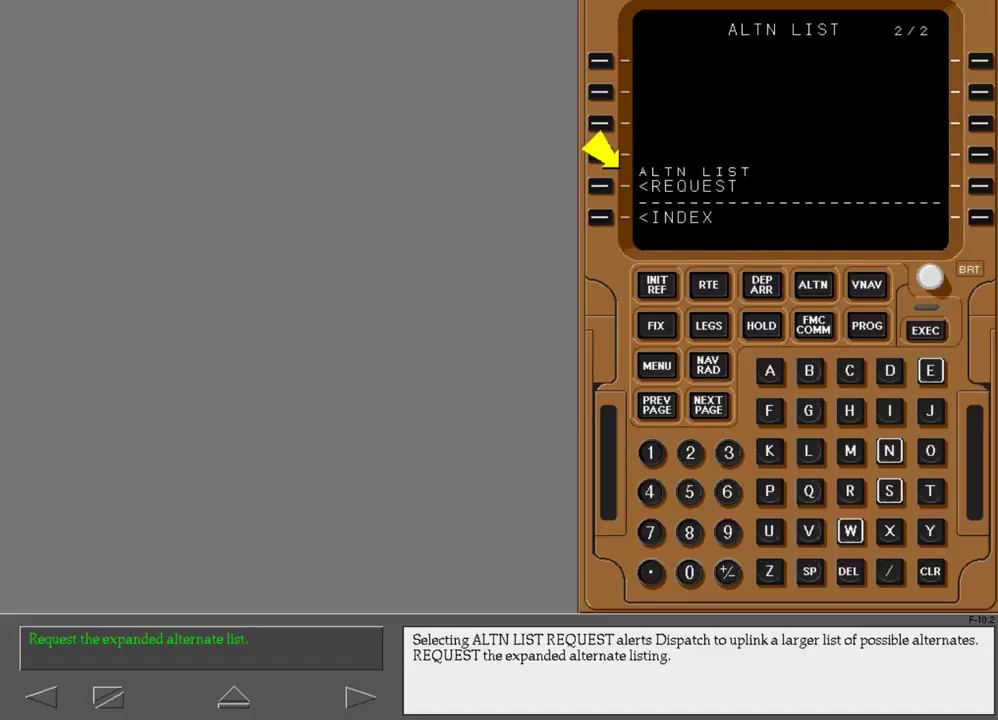
- Request the expanded alternate list from Dispatch and purge it, confirming the purge
click(600, 185)
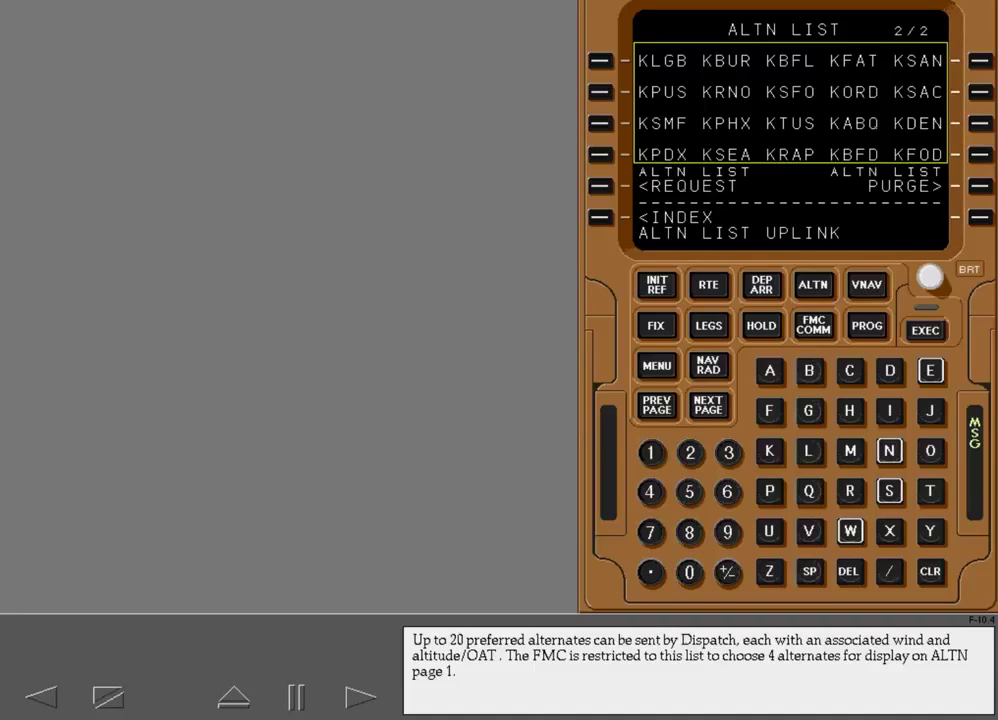
click(943, 201)
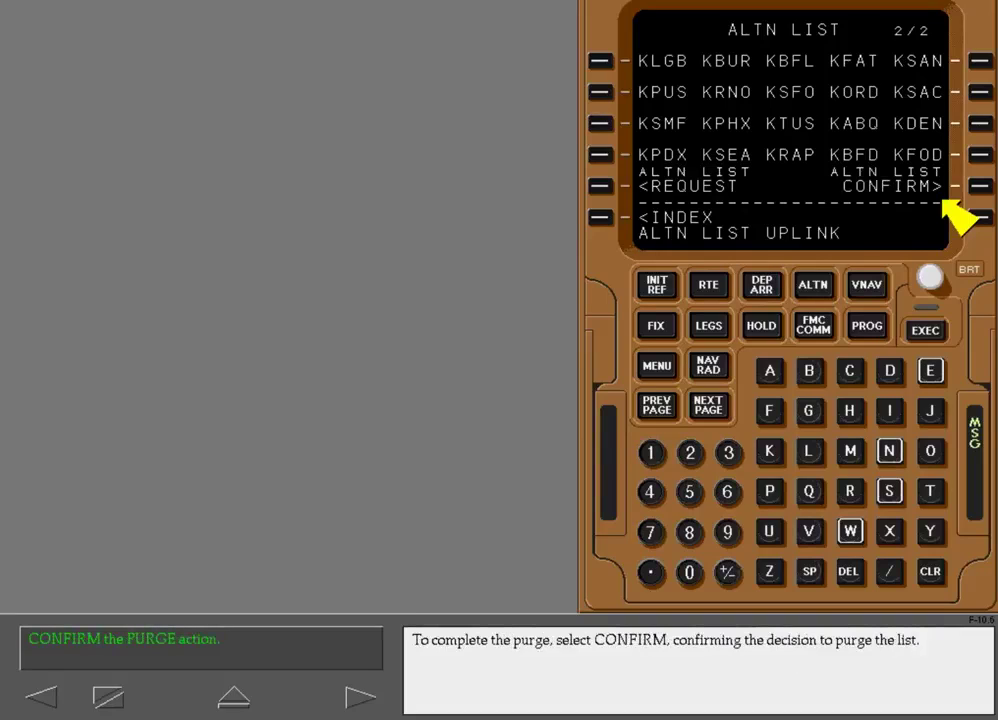
click(943, 201)
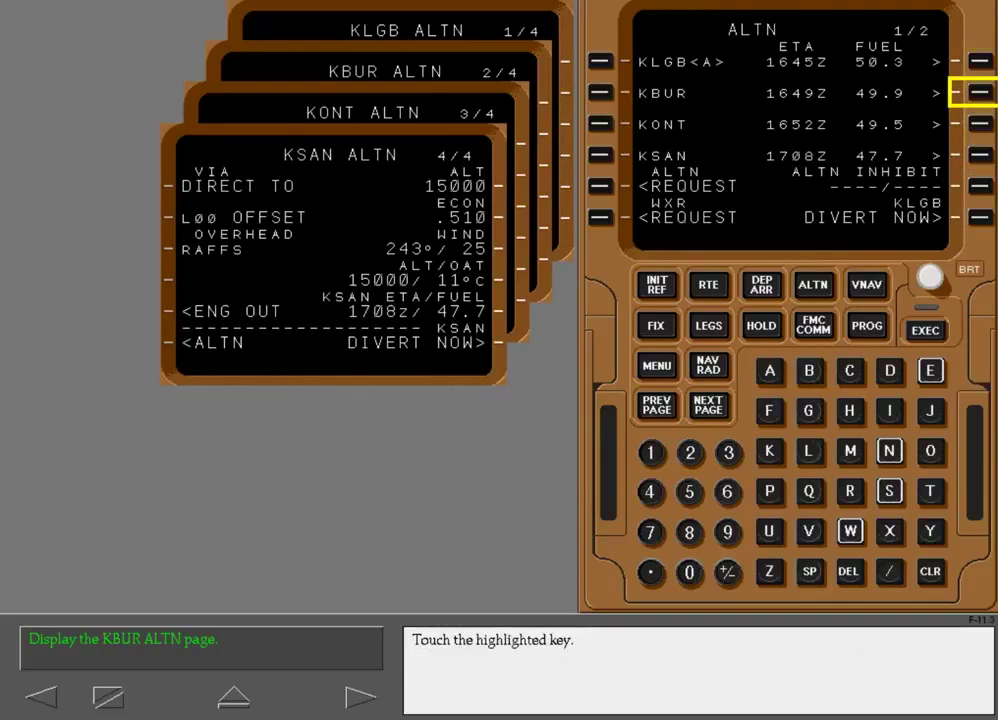
- Display the KBUR ALTN page from the list of alternates
click(981, 93)
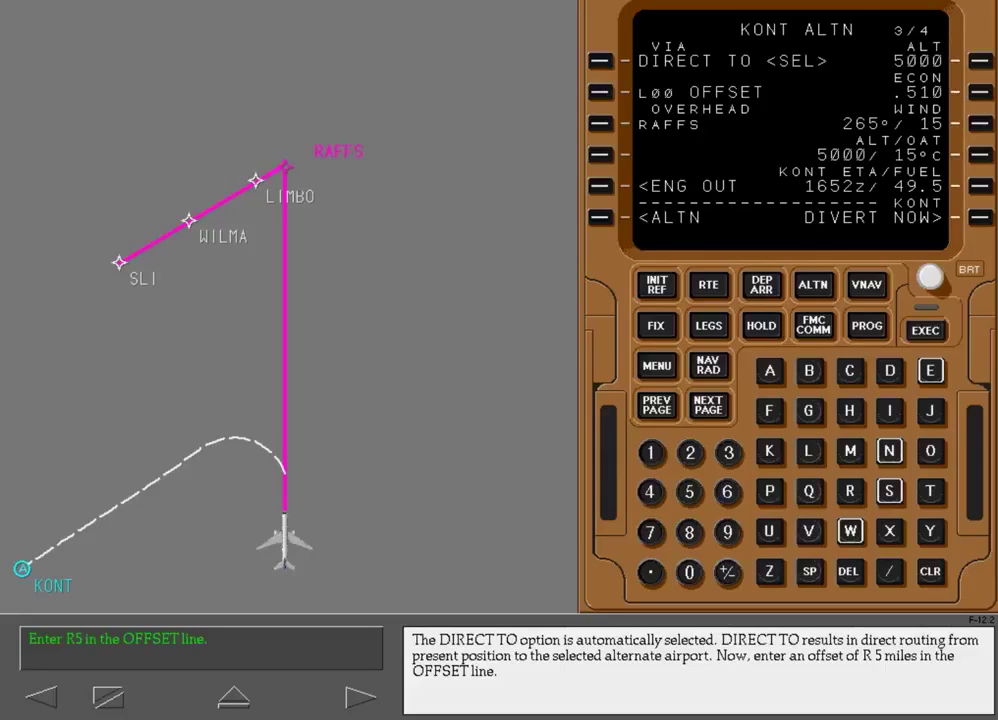
- Set an R5 offset on the KONT ALTN page and select the OFFSET routing option
click(849, 491)
text(5)
click(600, 92)
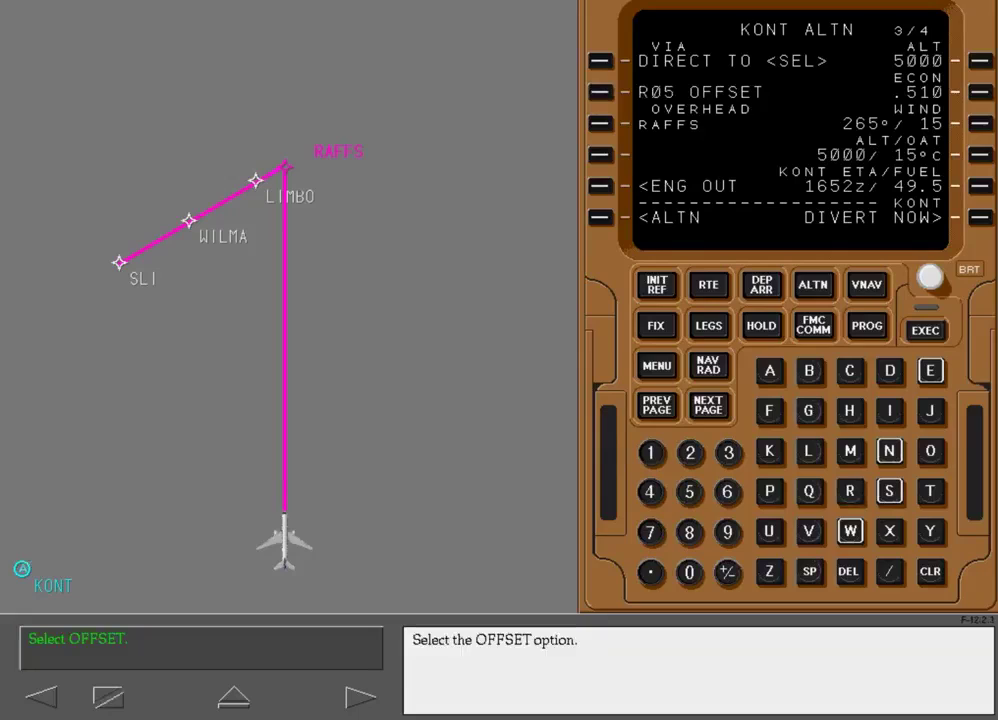
click(600, 92)
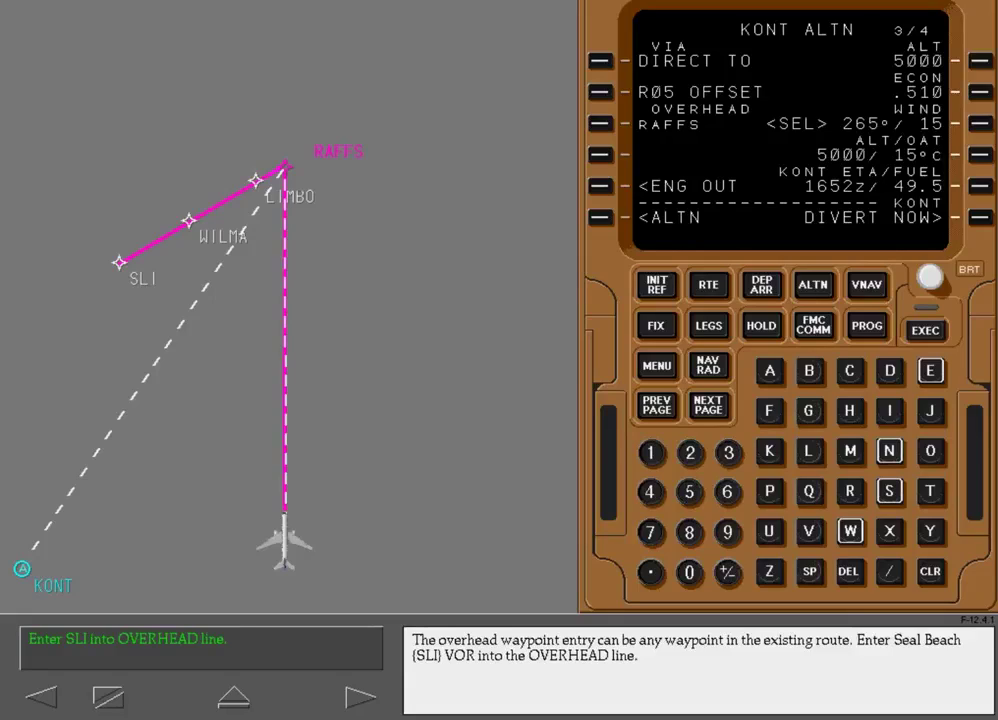
- Enter SLI as the OVERHEAD waypoint for the KONT diversion and continue the lesson
text(S)
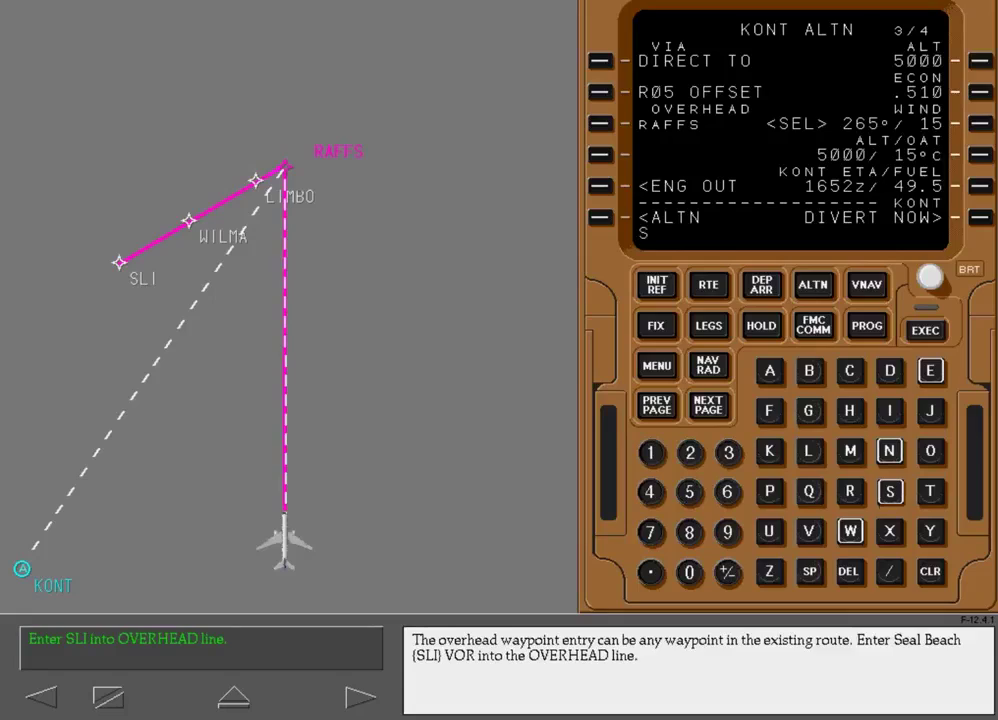
text(L)
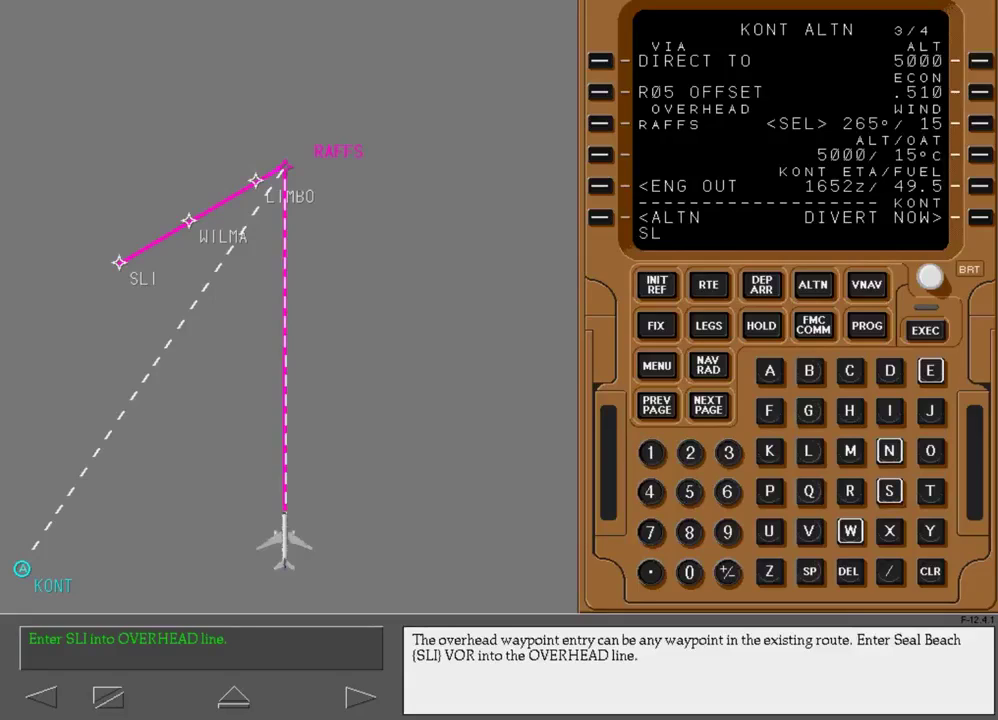
text(I)
click(600, 123)
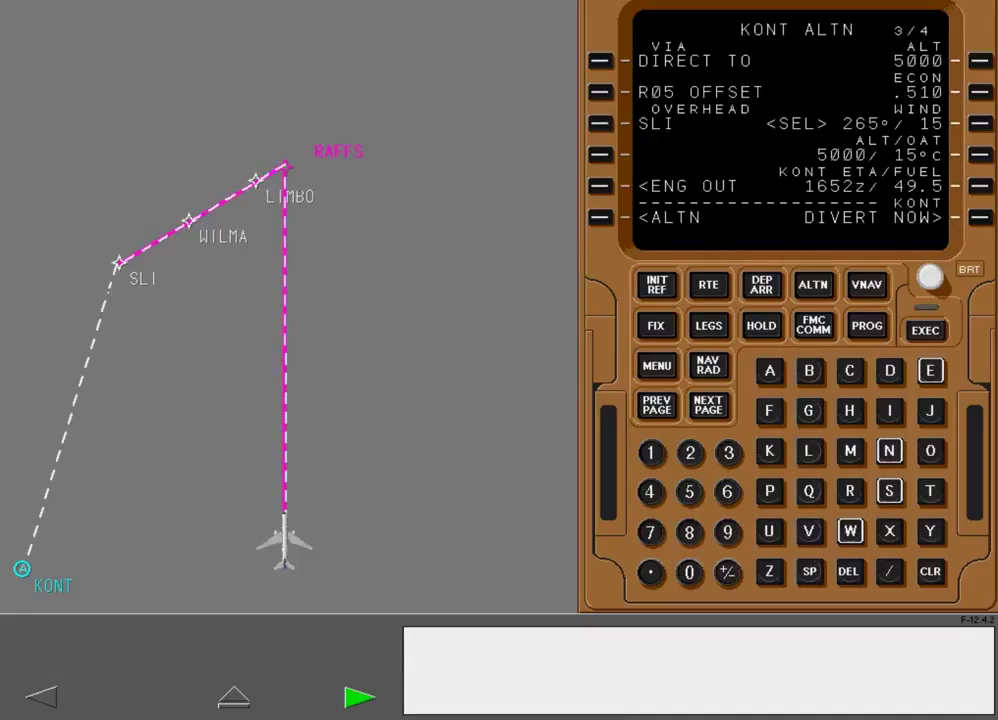
click(359, 697)
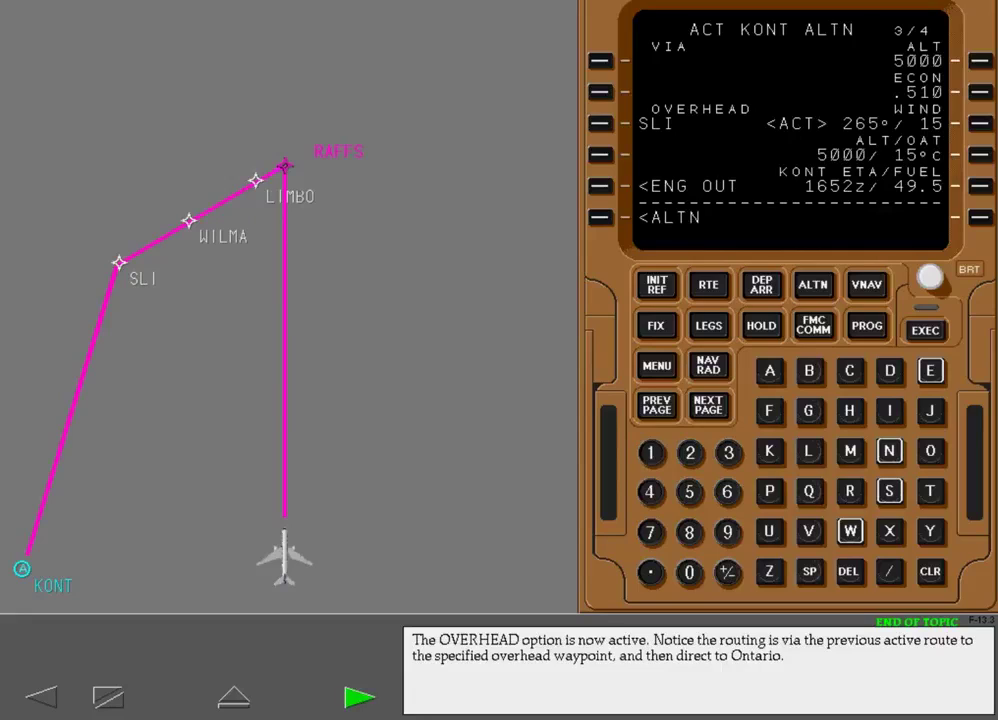
- Display page 2 of the KONT ARRIVALS and select runway 08L for the visual approach
key(Return)
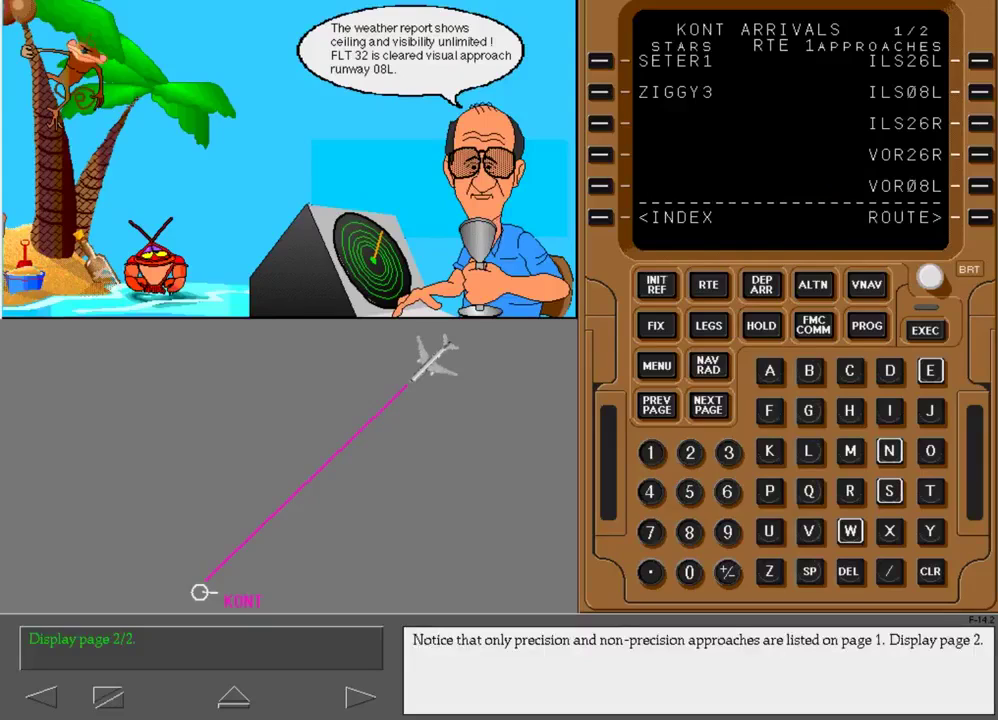
key(Page_Down)
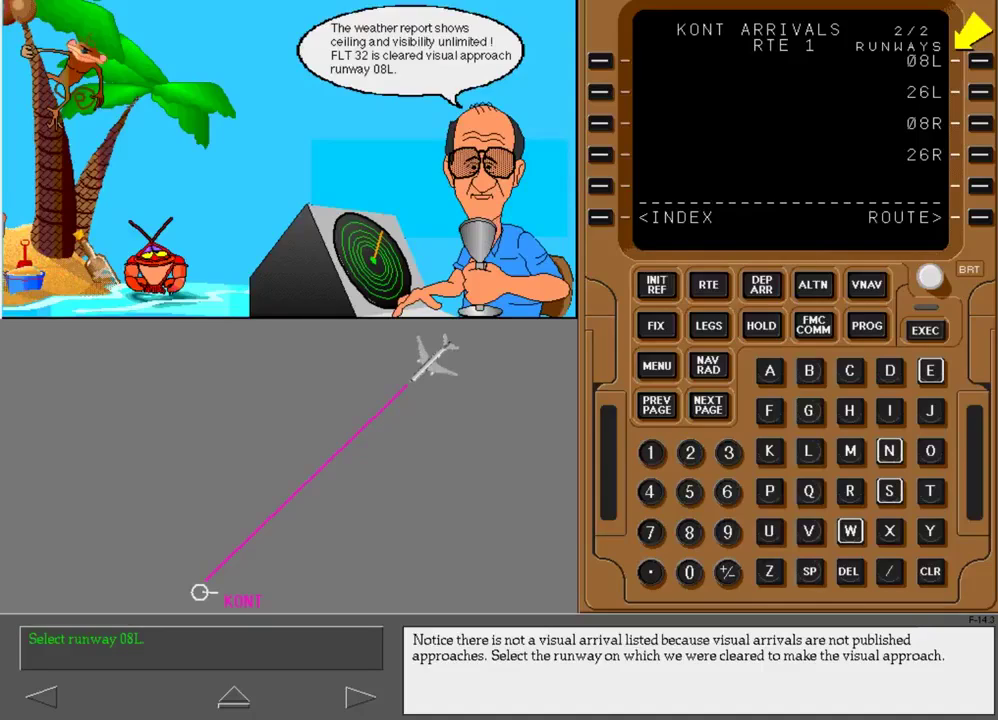
click(979, 60)
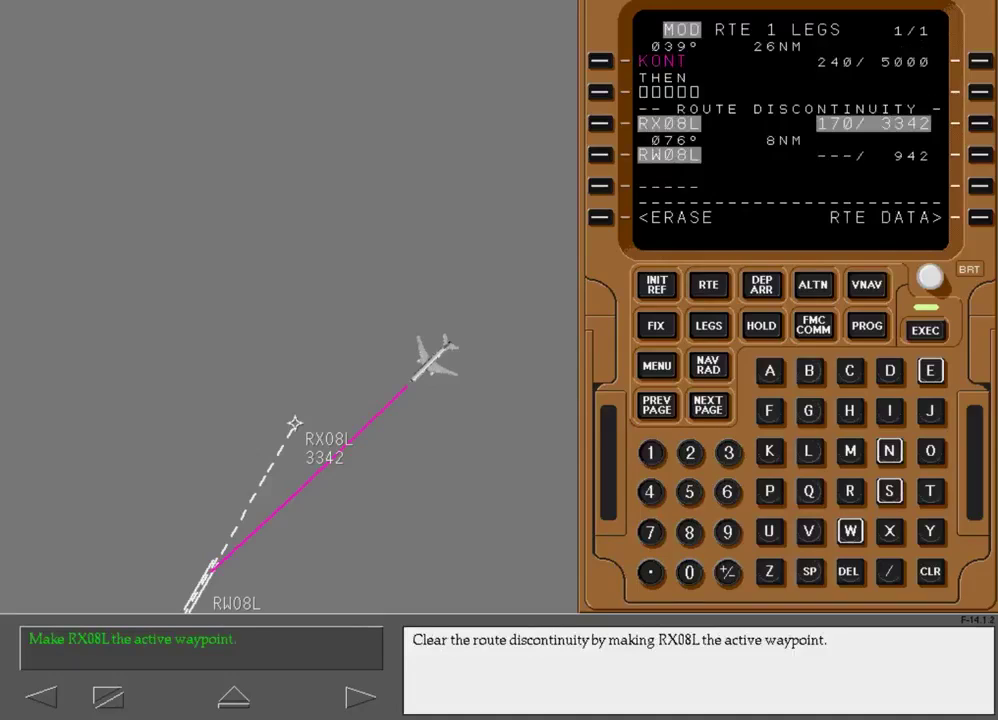
- Clear the route discontinuity by making RX08L the active waypoint, and make the modification active
click(599, 123)
click(599, 61)
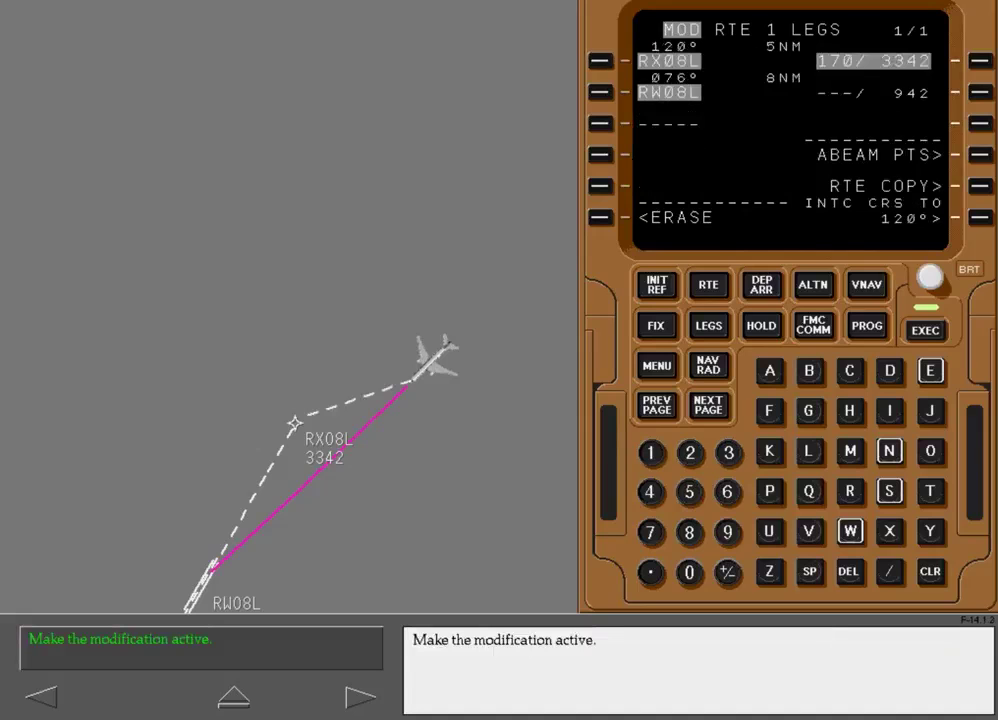
click(925, 330)
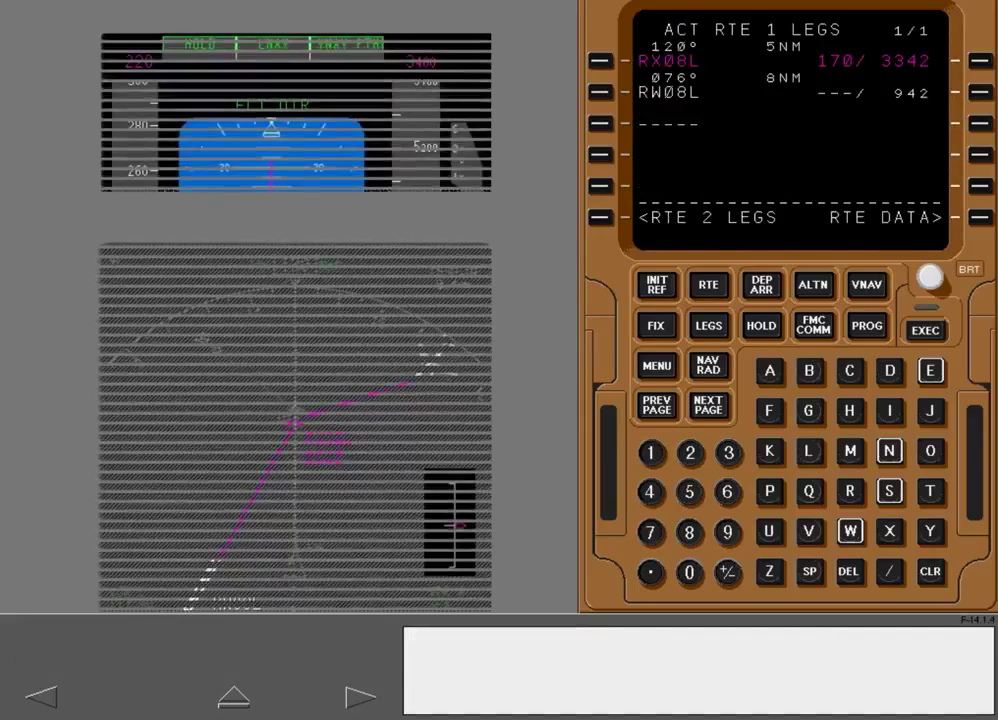
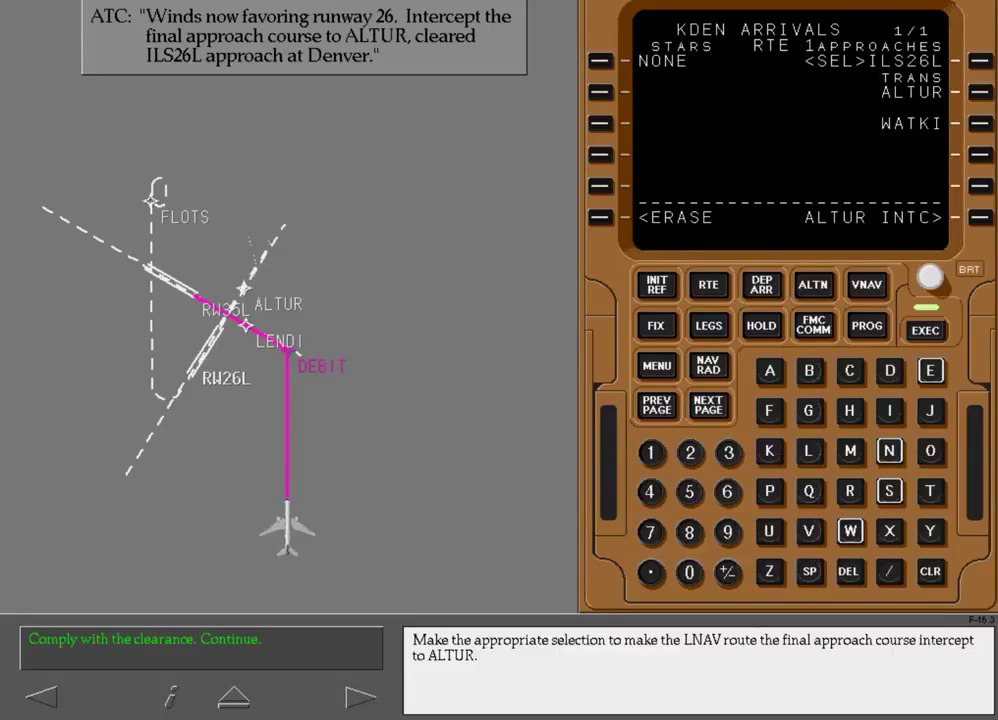
- Select the final approach course intercept to ALTUR for the KDEN ILS26L approach and continue the lesson
click(978, 217)
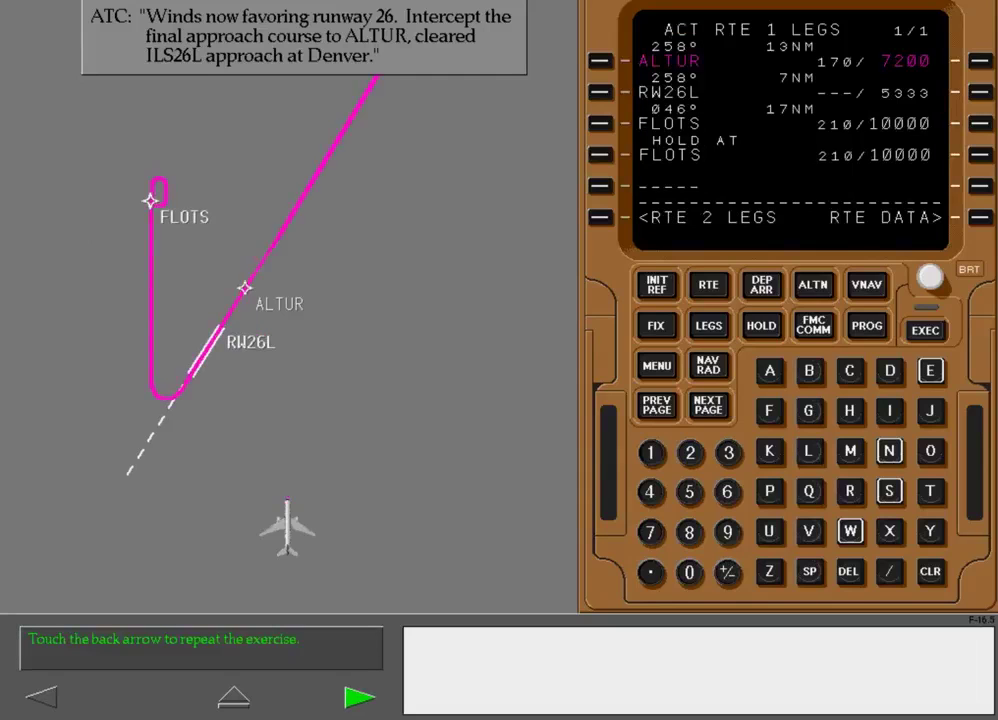
click(359, 697)
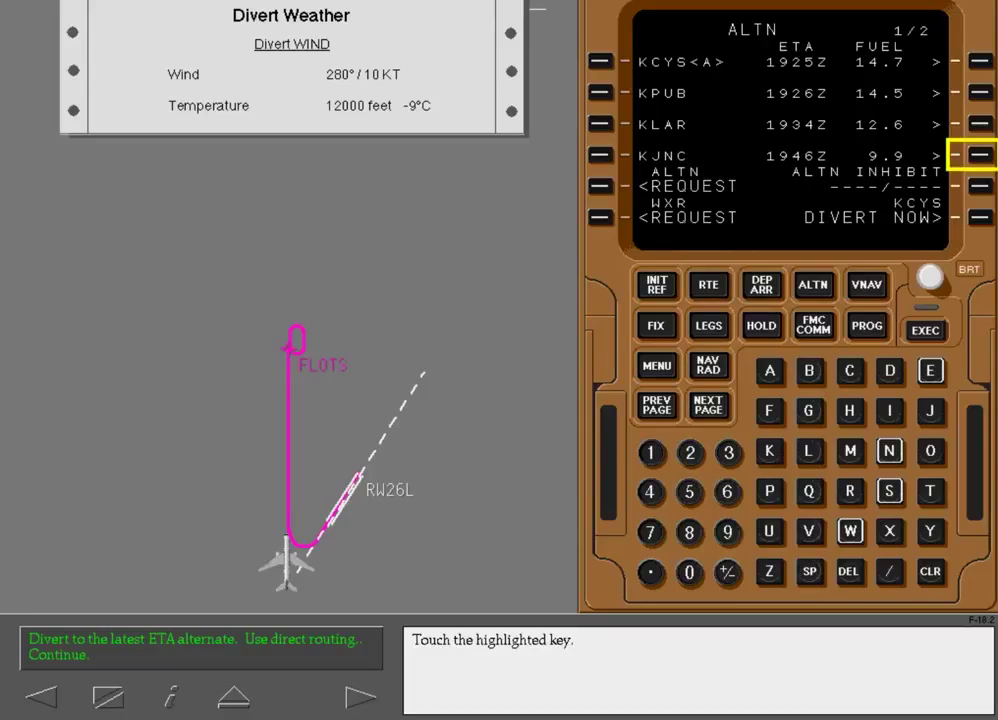
- Open the KJNC alternate's page and enter the divert wind 280/10 and the ALT/OAT value 12000/-9
click(981, 155)
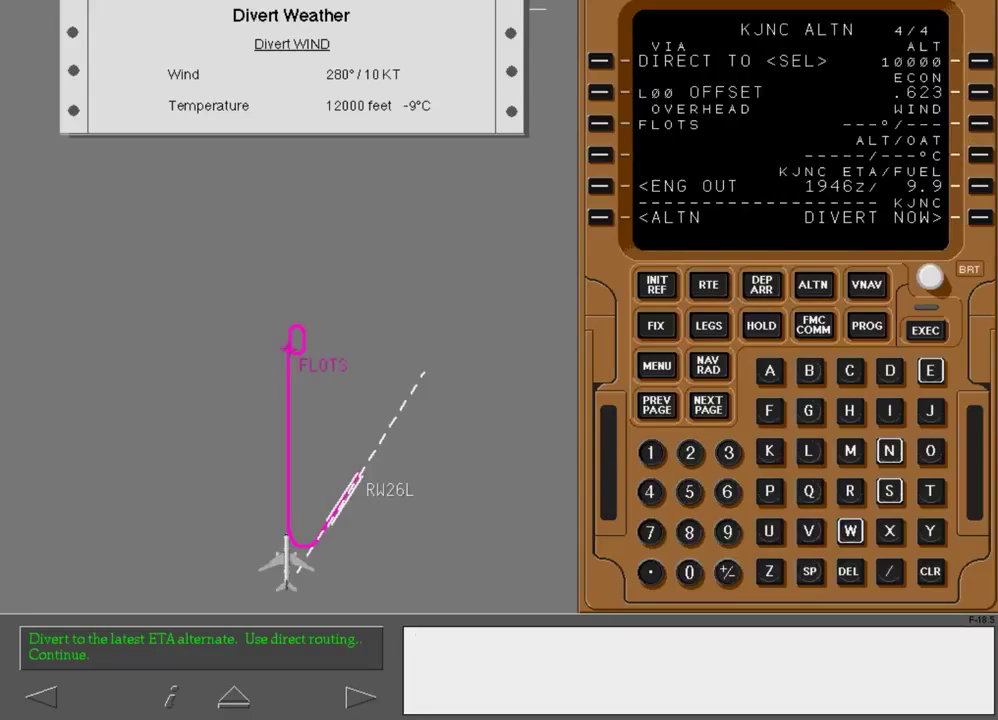
text(280/10)
click(979, 123)
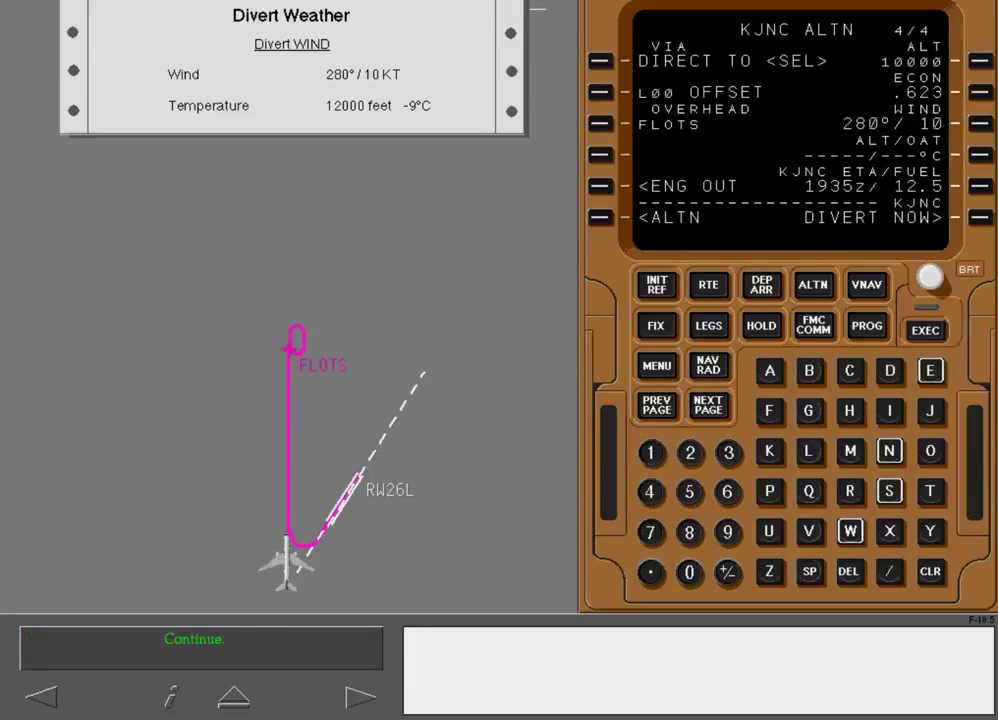
text(12000/-9)
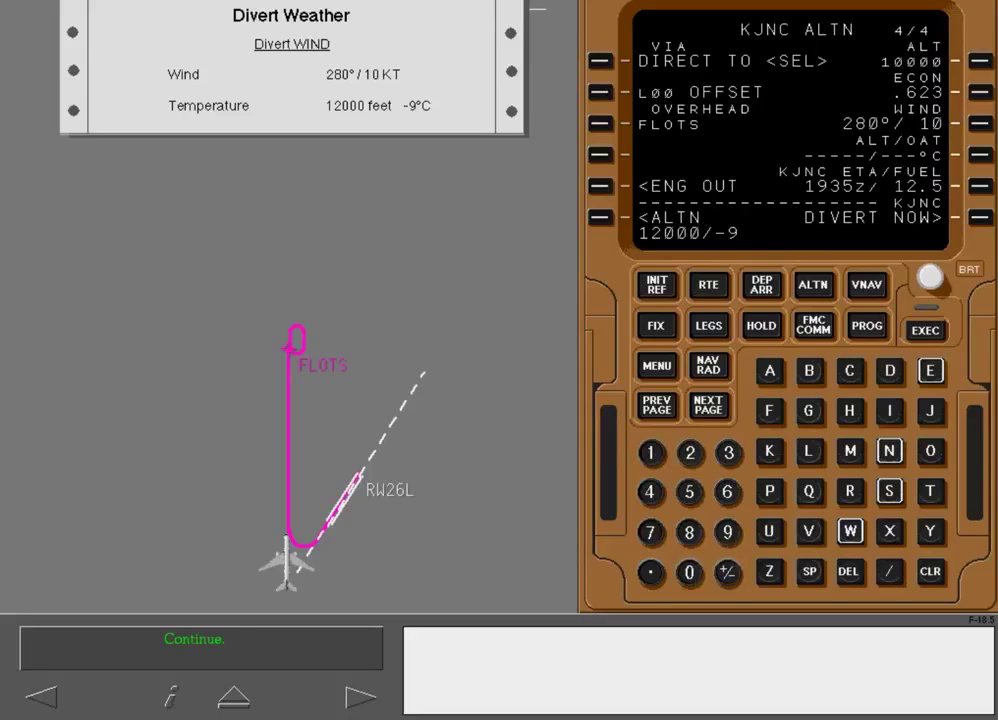